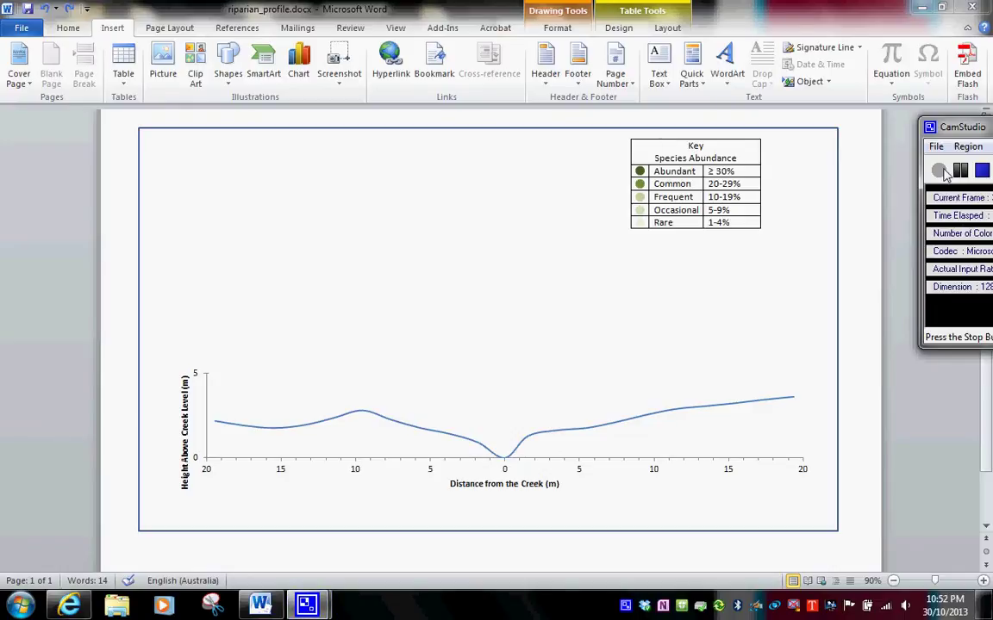
Insert a two-column, five-row table on the blank line above the creek chart.
click(837, 199)
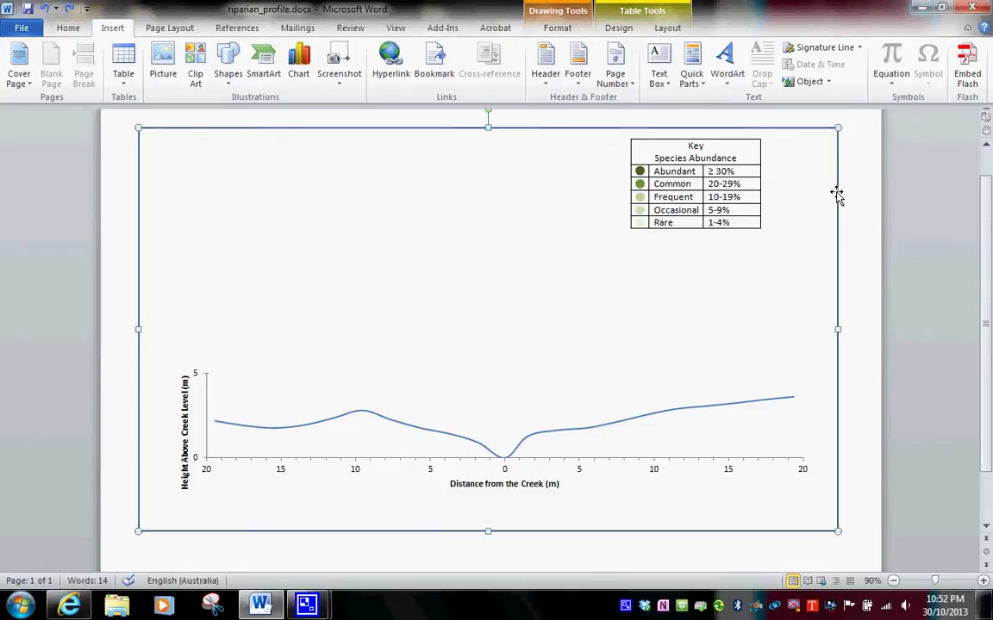
click(836, 194)
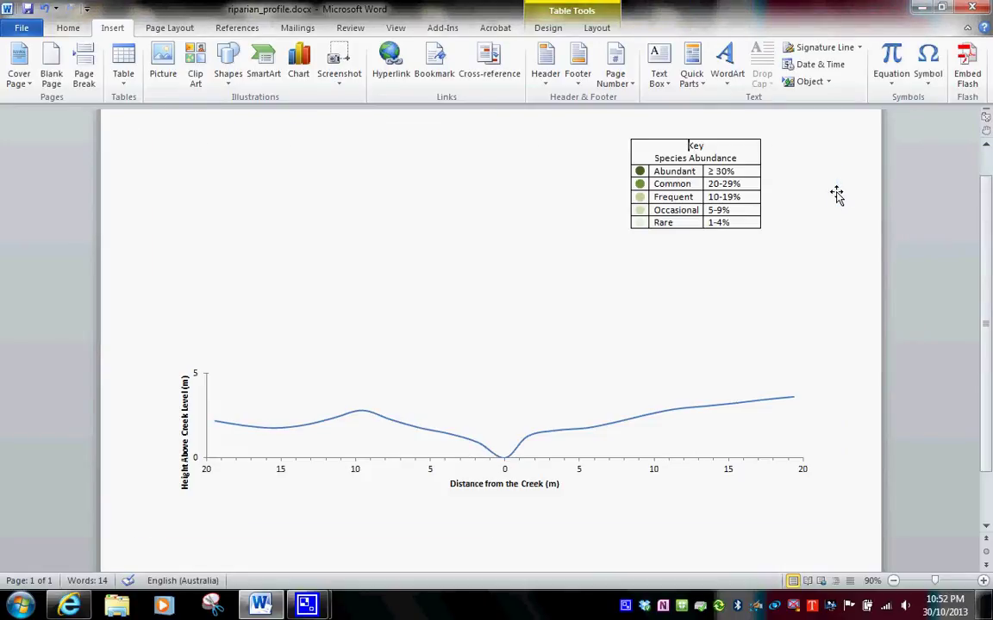
click(571, 288)
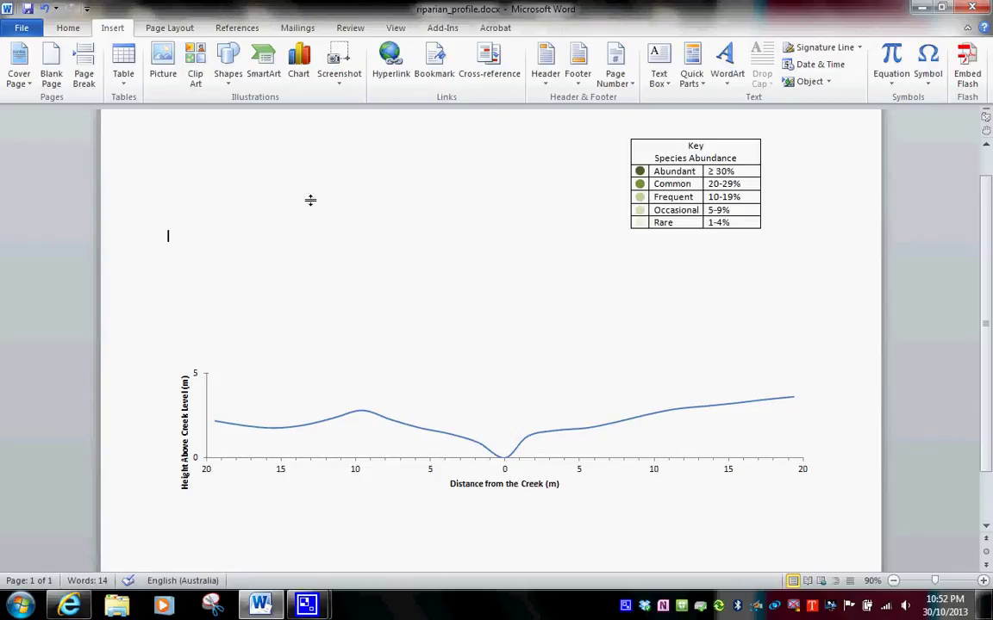
click(124, 78)
click(286, 276)
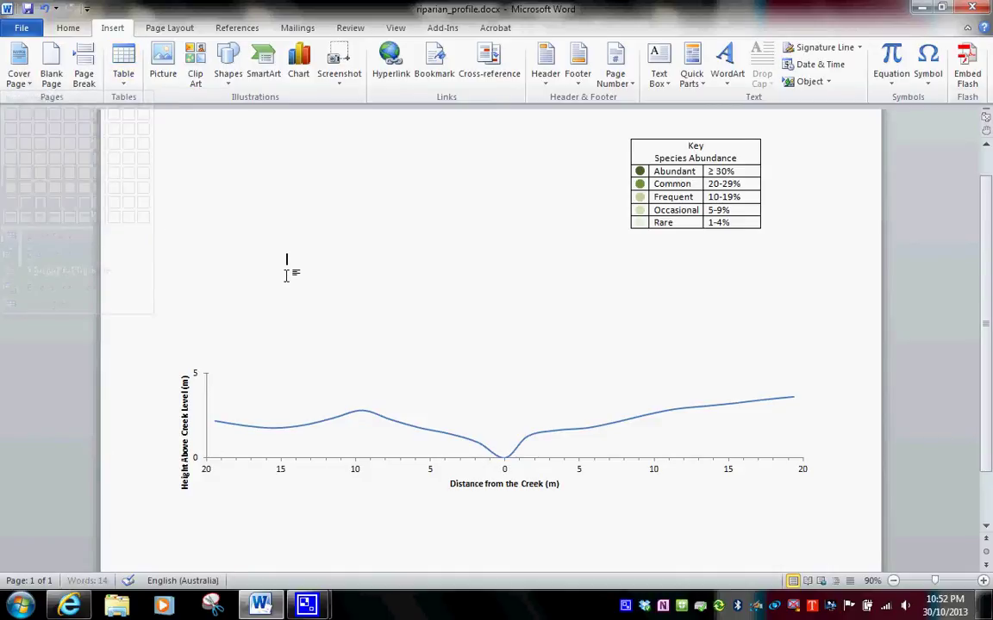
click(125, 69)
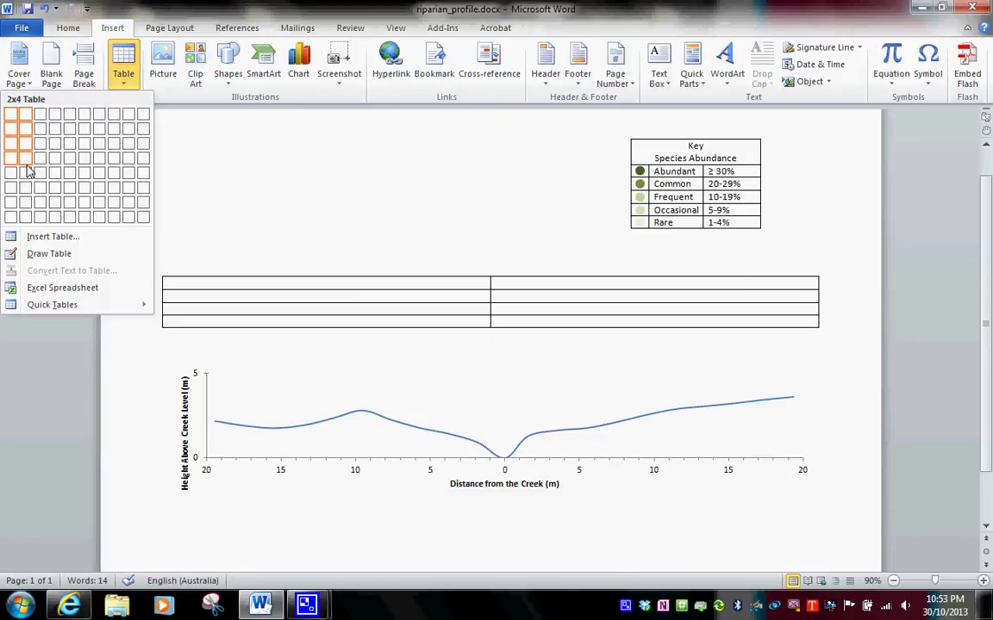
click(26, 172)
Narrow the table and its first column, then merge the top row into one cell.
drag(490, 289, 180, 282)
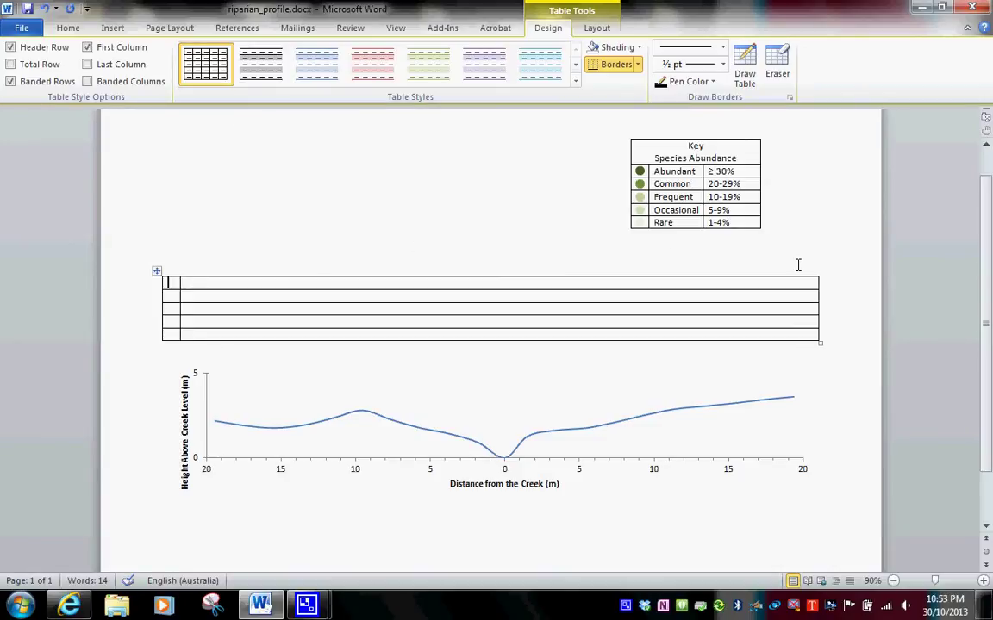
drag(816, 286, 305, 283)
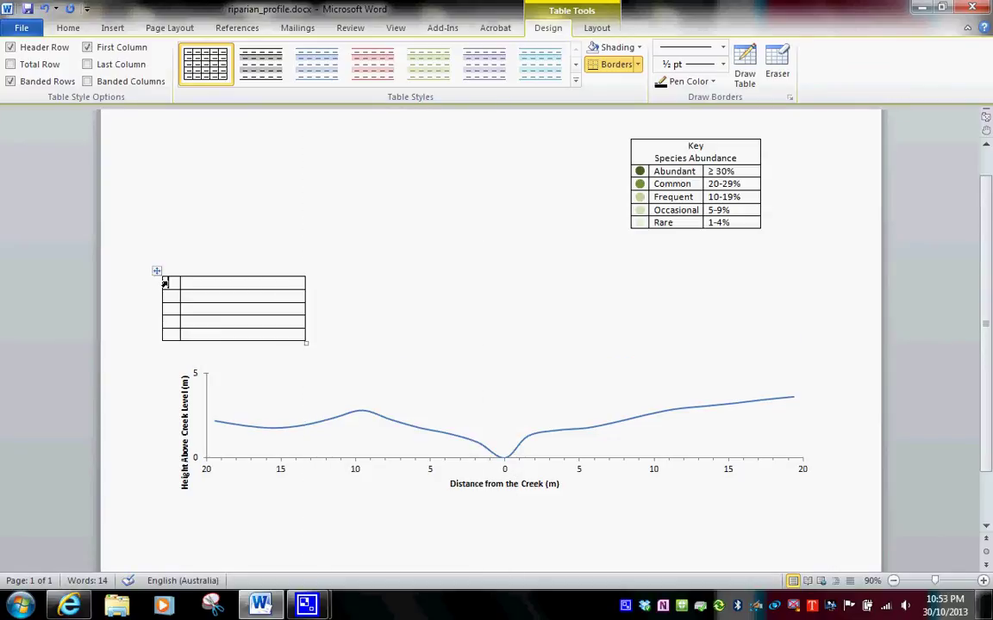
drag(176, 282, 199, 281)
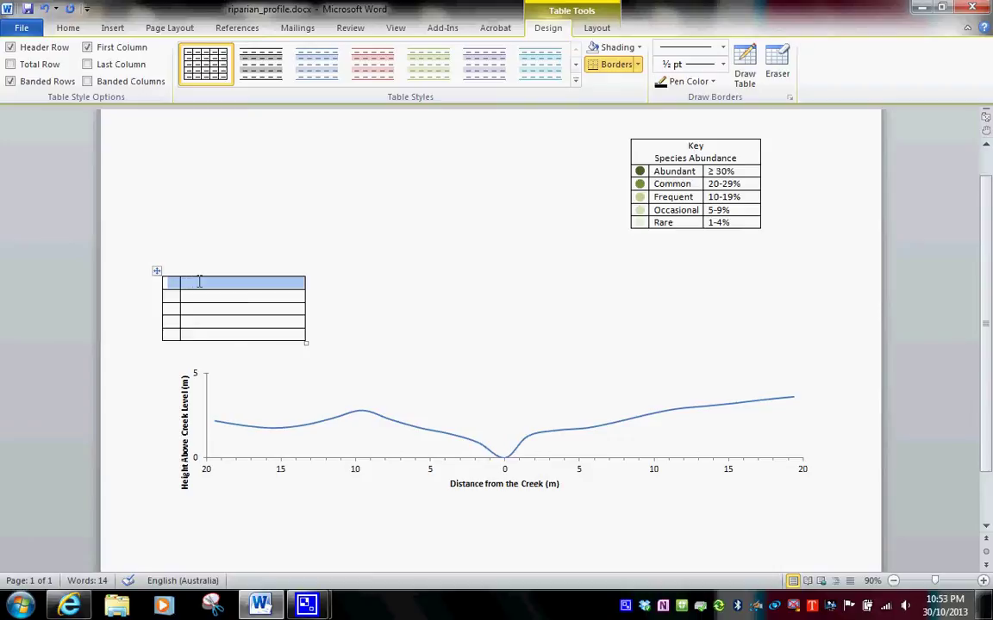
right_click(199, 281)
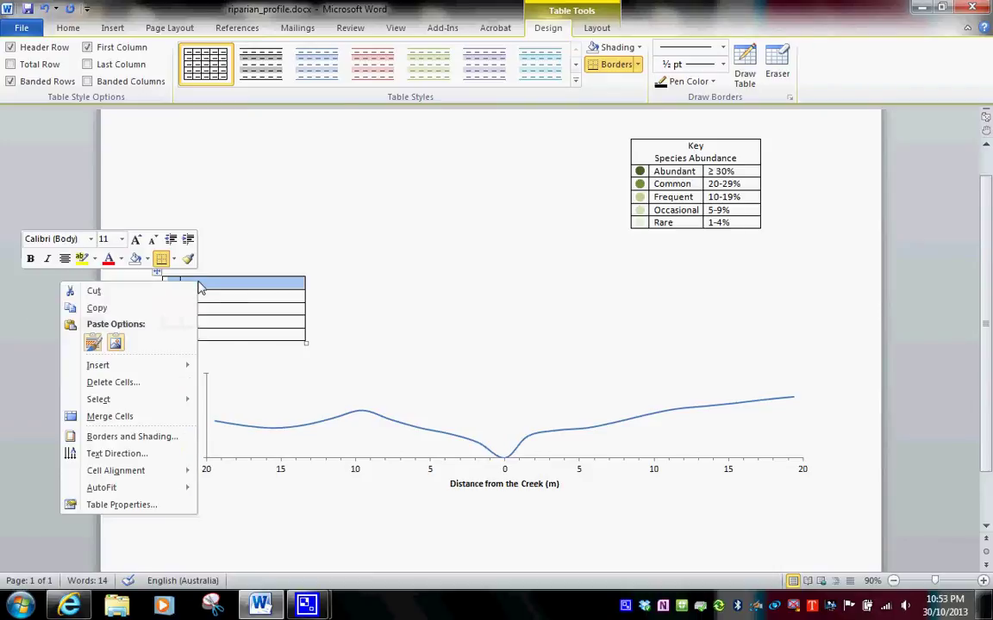
click(128, 418)
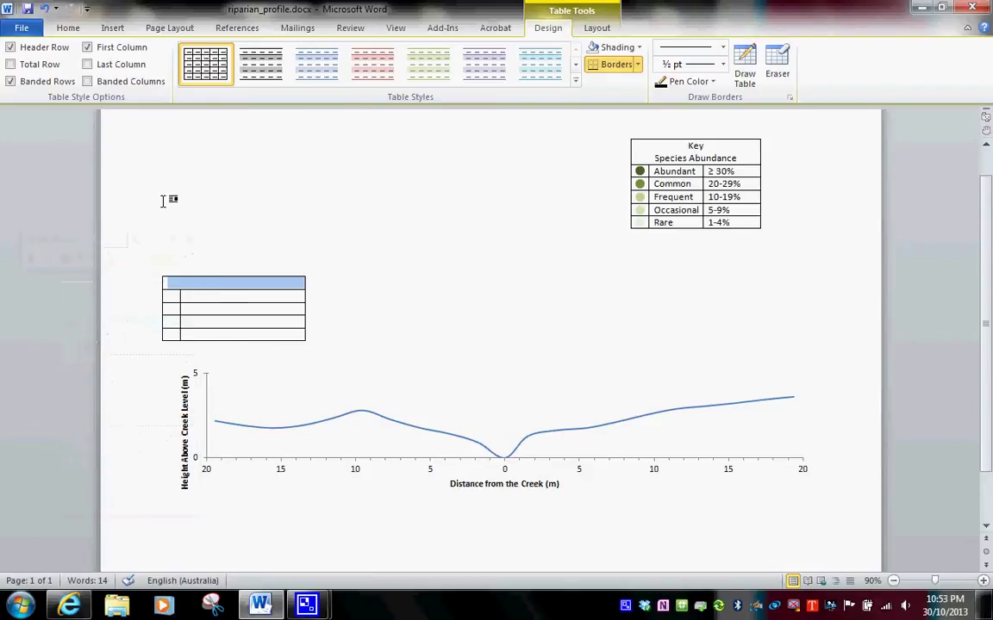
Centre the merged header cell and enter 'Key' over 'Species'.
click(68, 28)
click(356, 76)
text(Key)
key(Return)
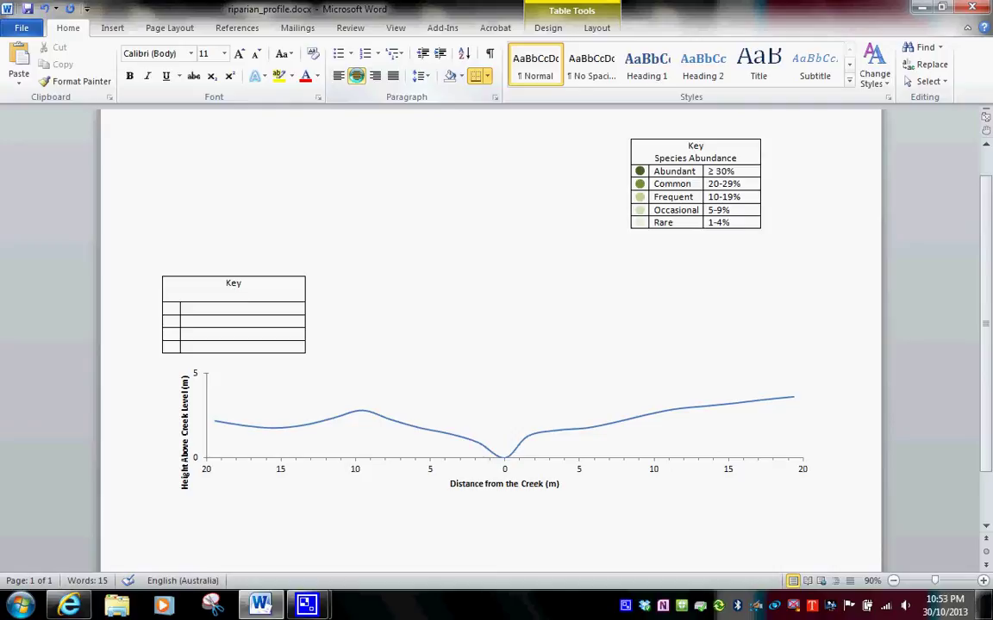
text(Species)
Enter Blady Grass with code BG, and add Slender Shade Grass in the next row.
click(171, 312)
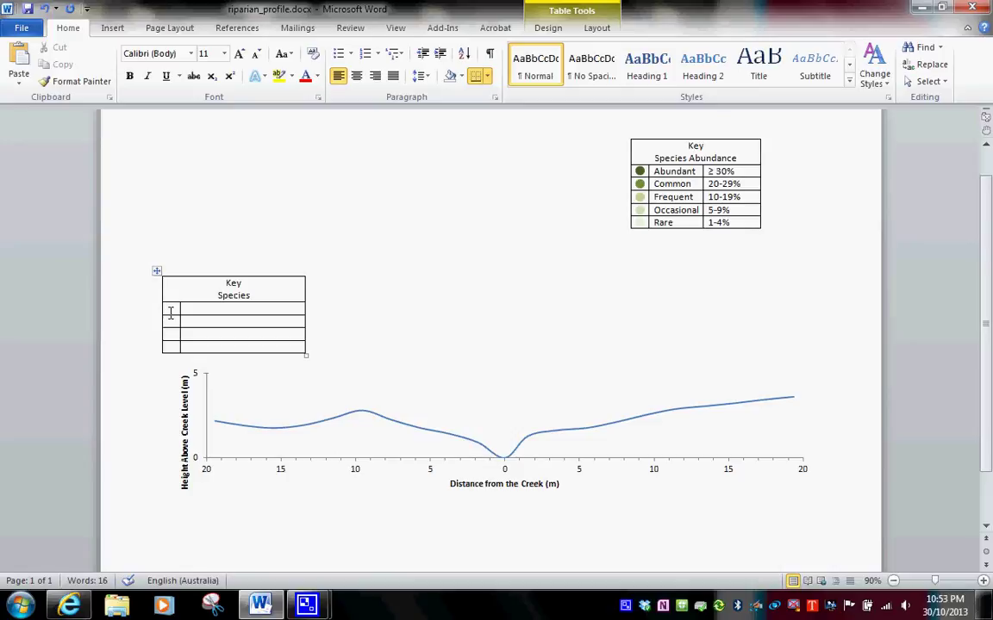
text(Blady Grass)
key(Left)
key(Left)
key(Left)
key(Left)
key(Left)
key(Left)
key(Left)
click(170, 313)
text(BG)
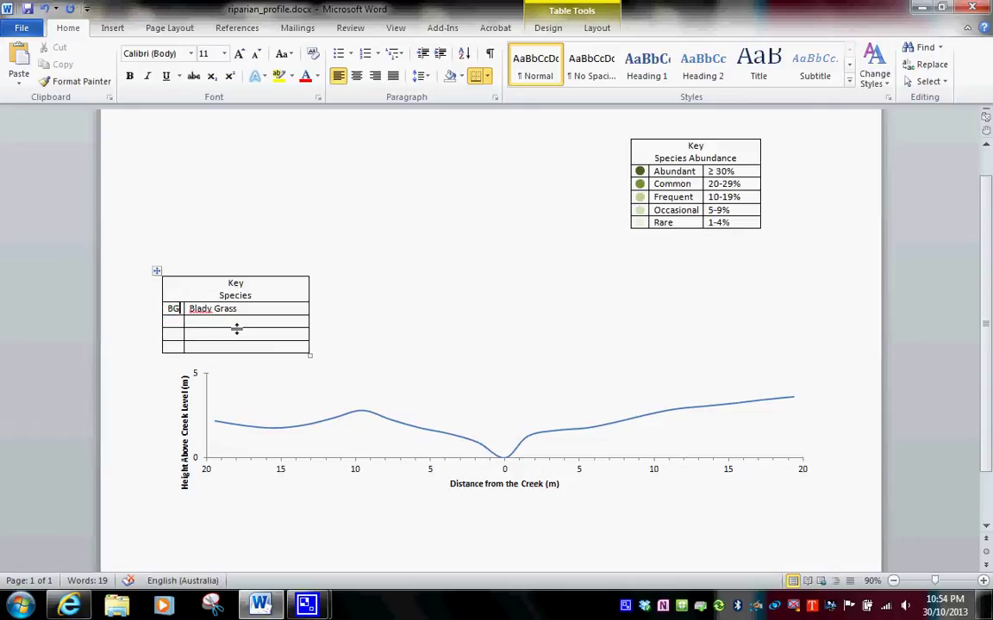
click(175, 322)
key(Tab)
text(Slender)
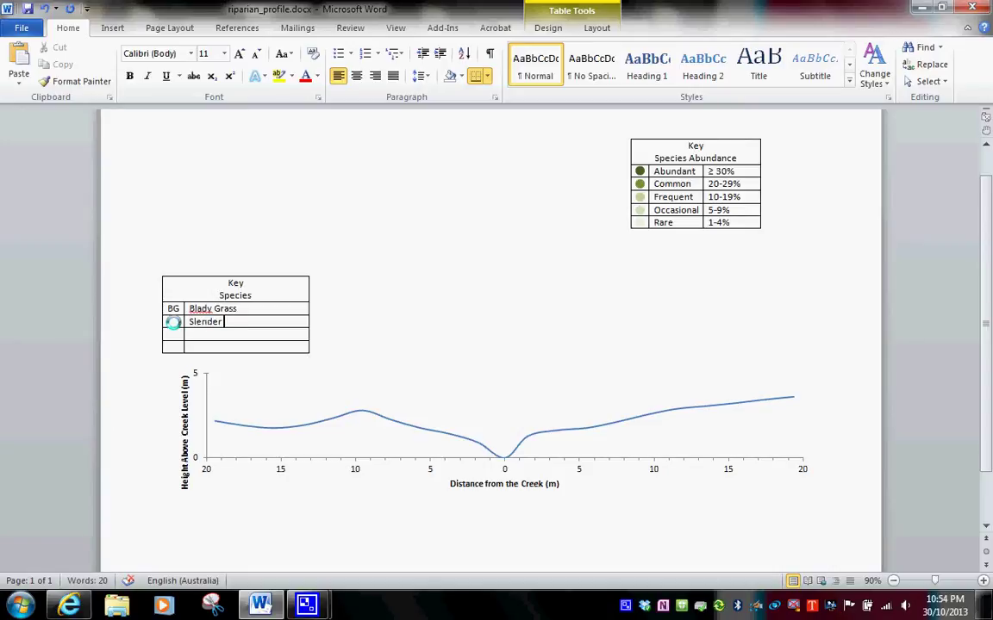
text( Shade Grass)
Add code SG, a Dandelions row with code D, and narrow the table slightly.
click(172, 322)
text(SG)
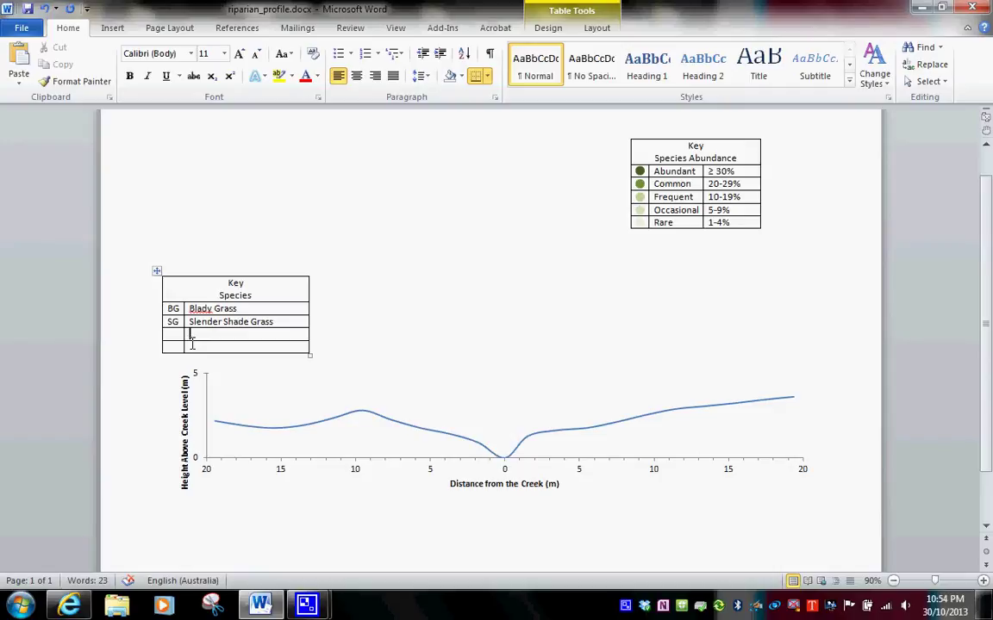
text(Dandelions)
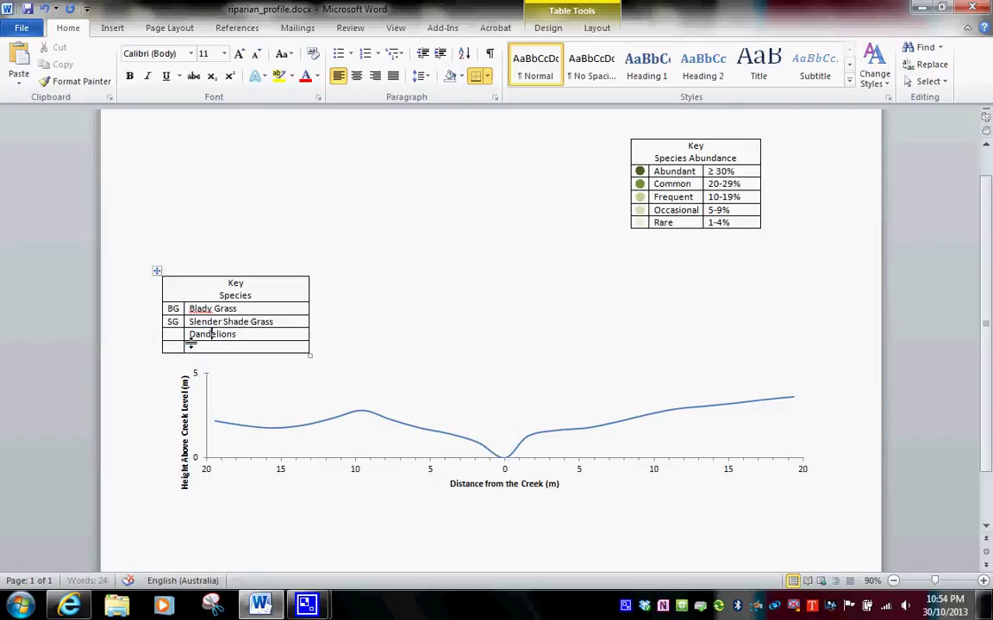
key(shift+Tab)
text(D)
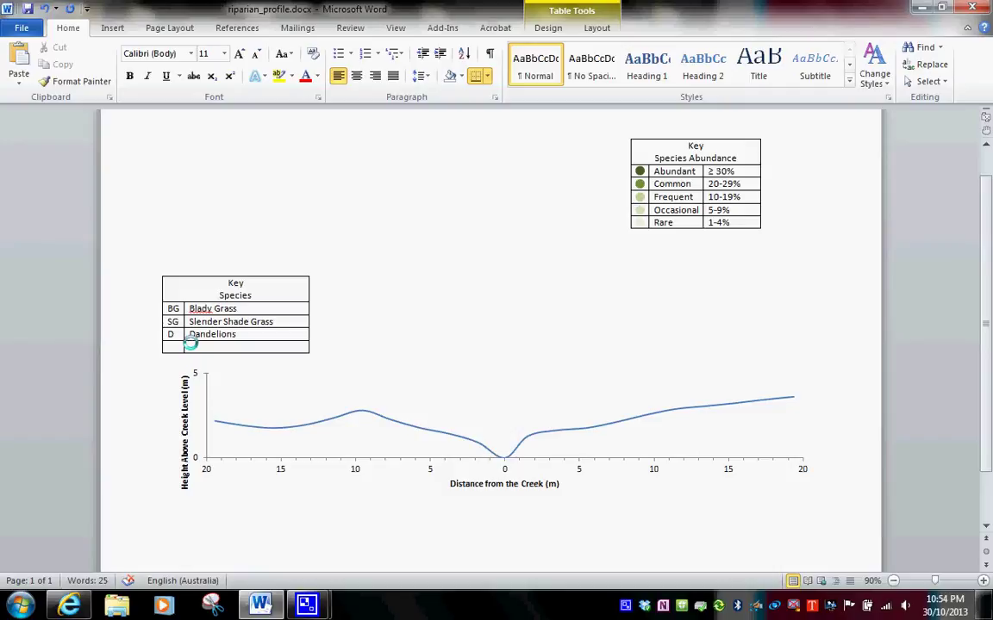
drag(309, 296, 284, 294)
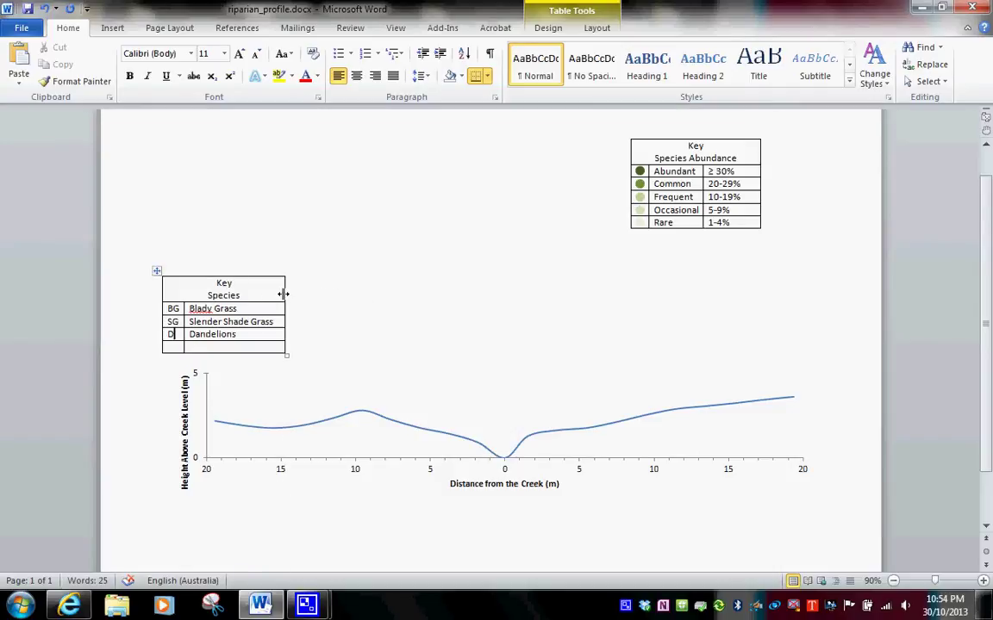
Set the Species key table's text wrapping to None and move it beside the abundance key.
click(157, 272)
right_click(157, 273)
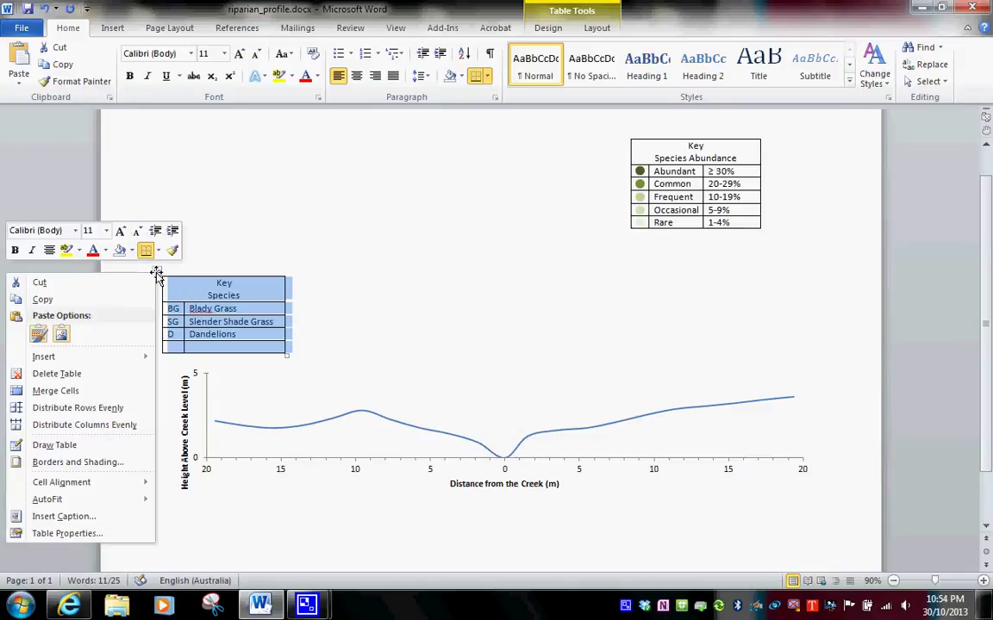
click(67, 533)
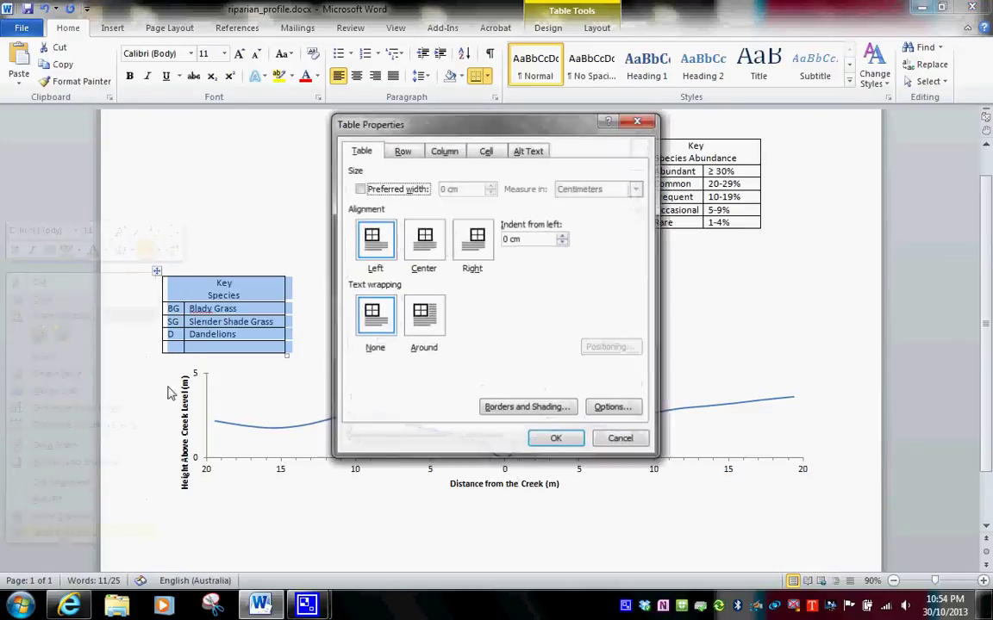
click(377, 327)
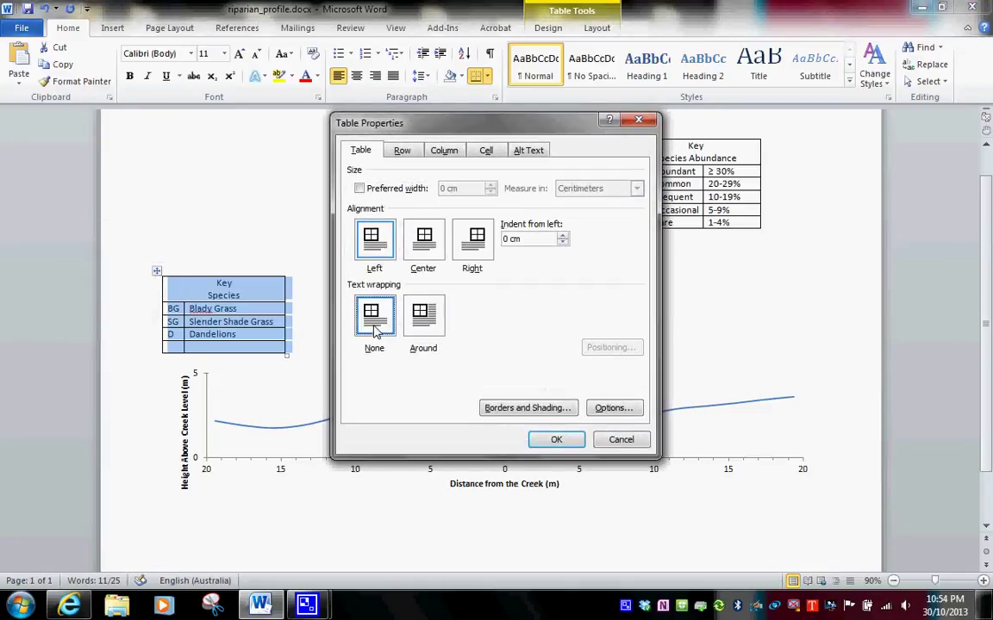
click(554, 438)
drag(156, 273, 348, 132)
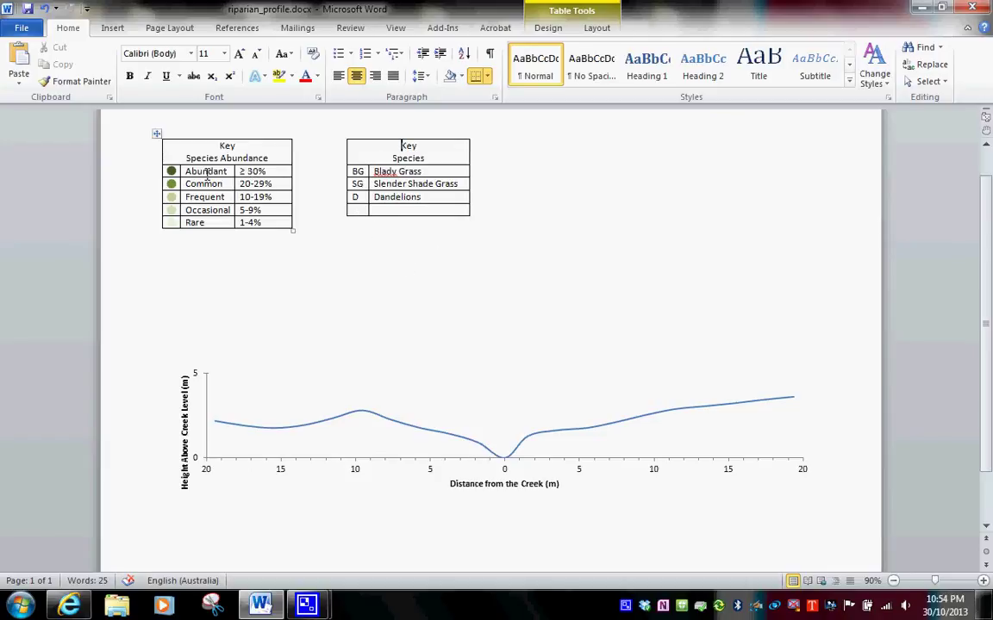
Remove the inside borders from the Species Abundance key.
drag(204, 171, 262, 225)
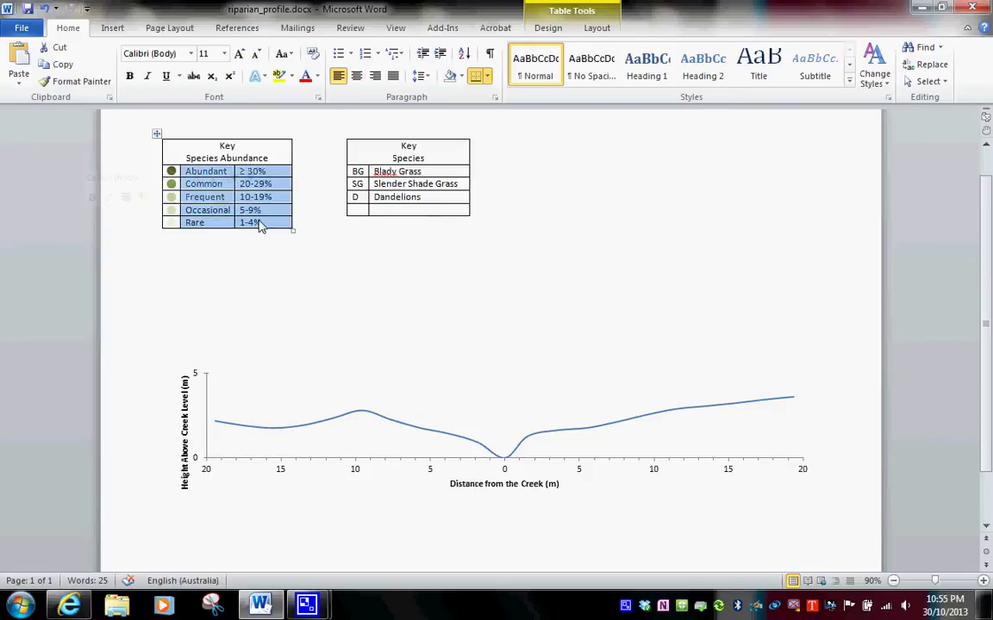
right_click(260, 225)
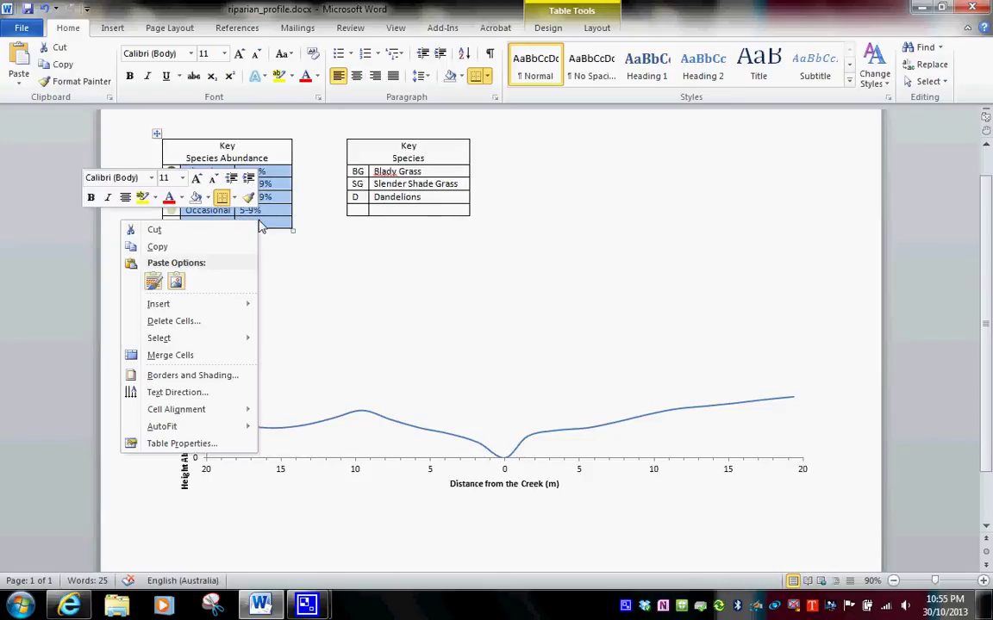
click(199, 376)
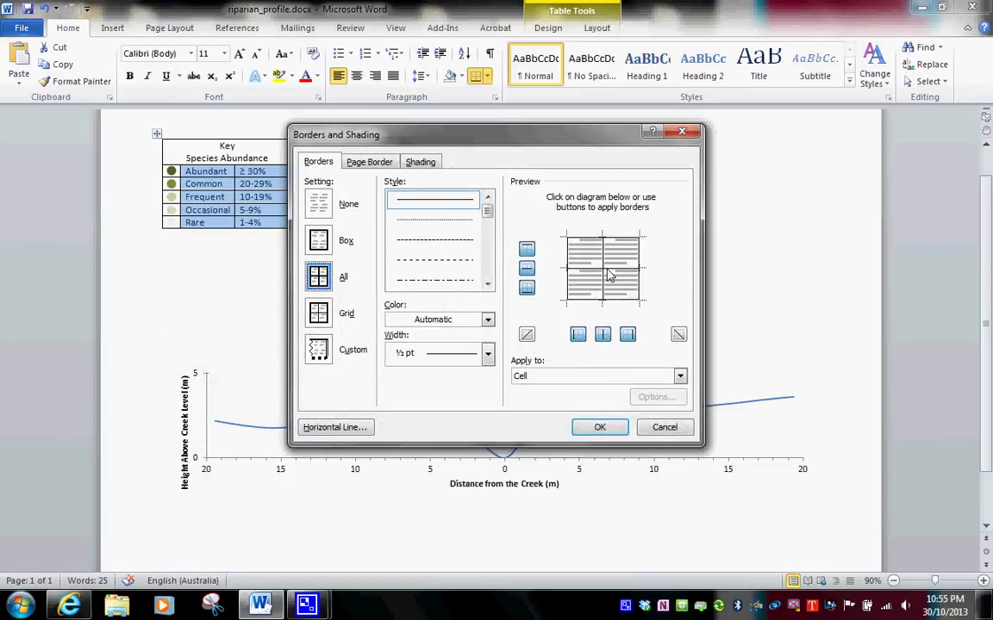
click(605, 270)
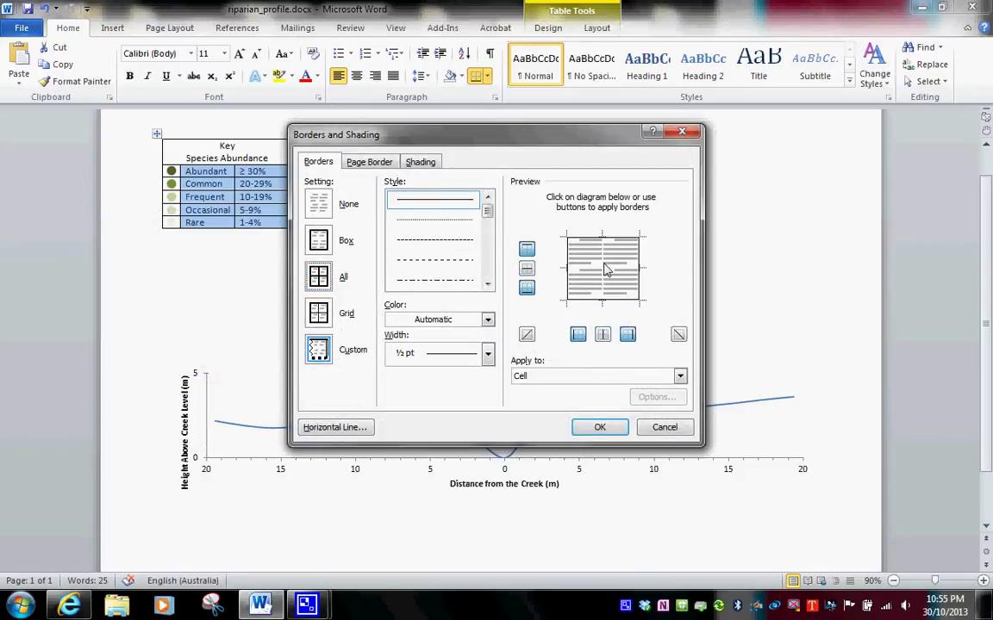
click(603, 427)
click(582, 349)
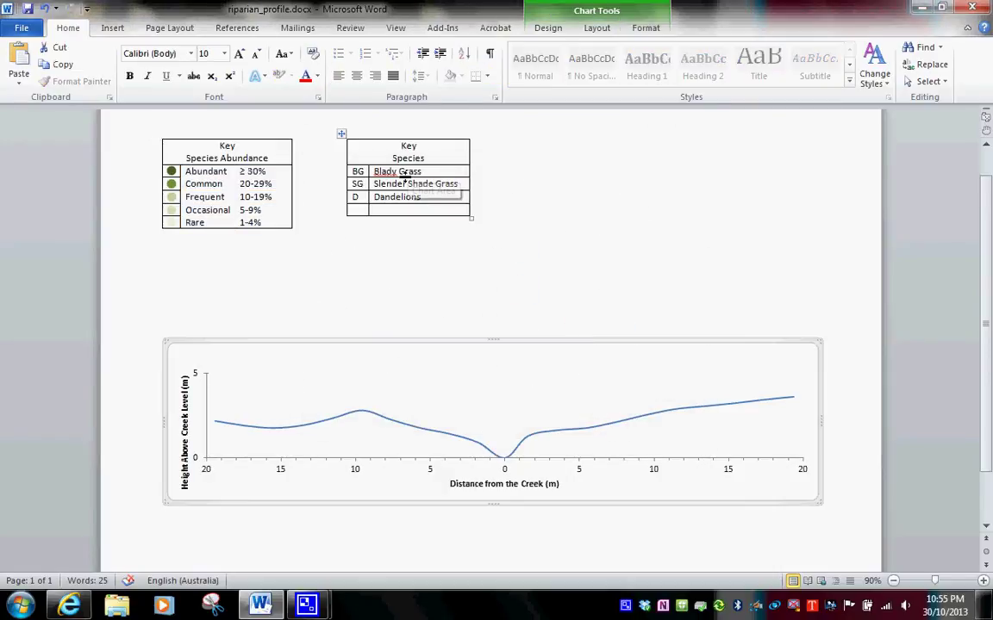
Remove the horizontal lines between the species name cells in the Species key.
drag(392, 171, 410, 215)
right_click(410, 214)
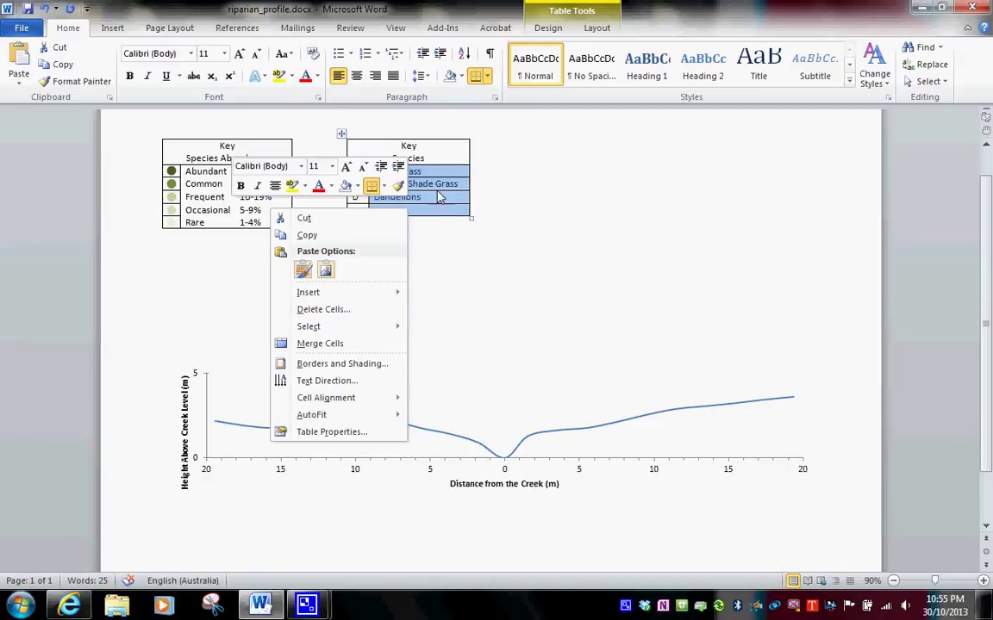
key(Escape)
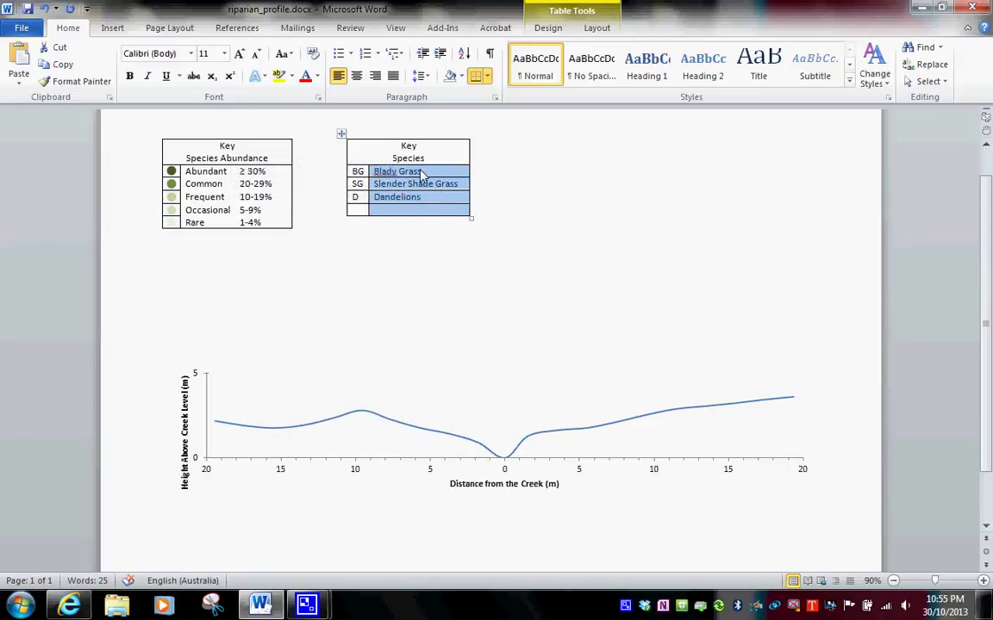
right_click(420, 214)
click(392, 365)
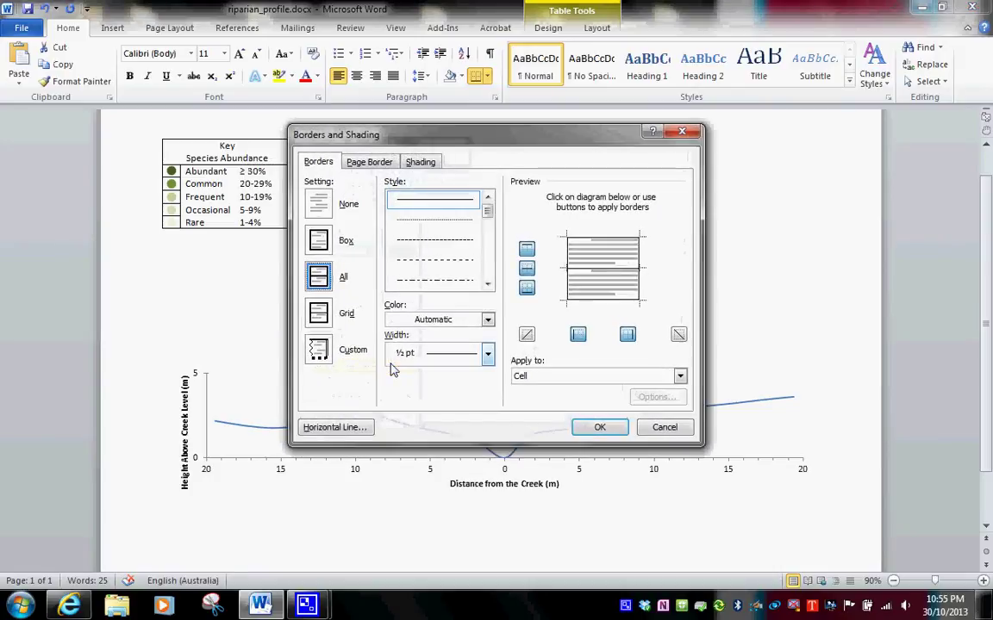
click(608, 274)
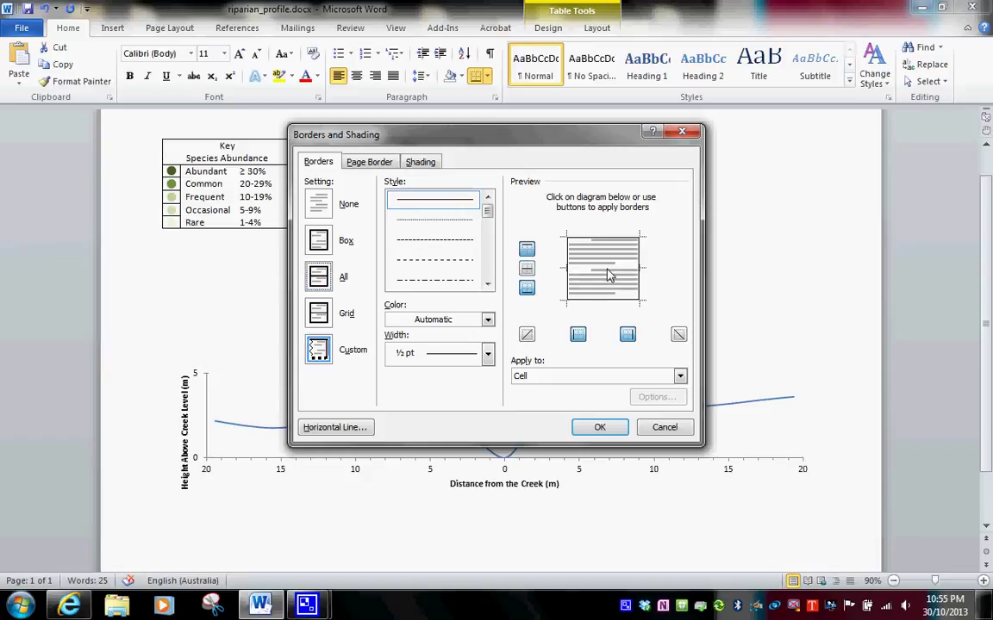
click(610, 427)
click(599, 322)
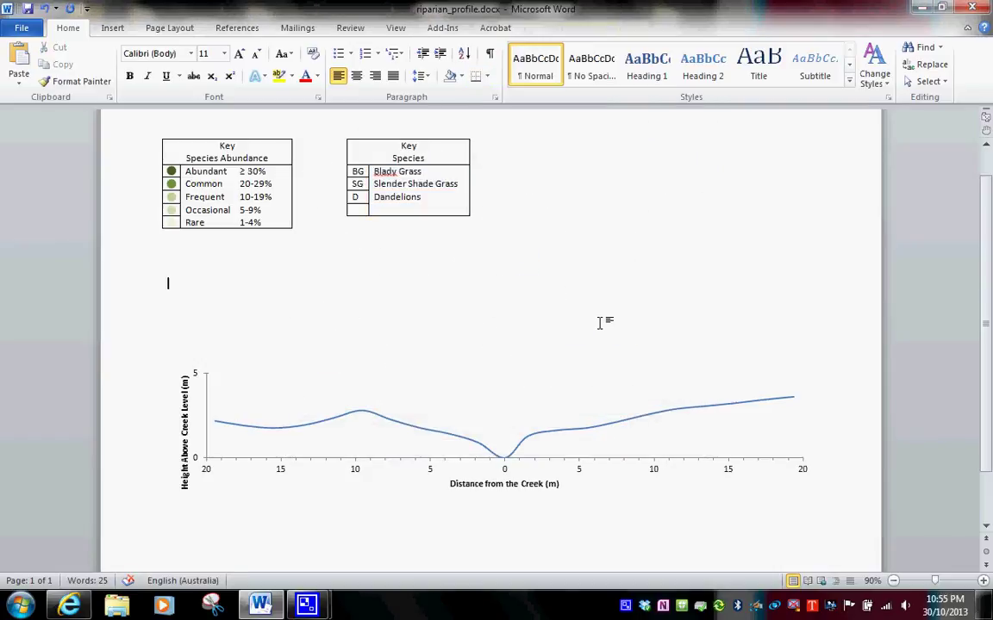